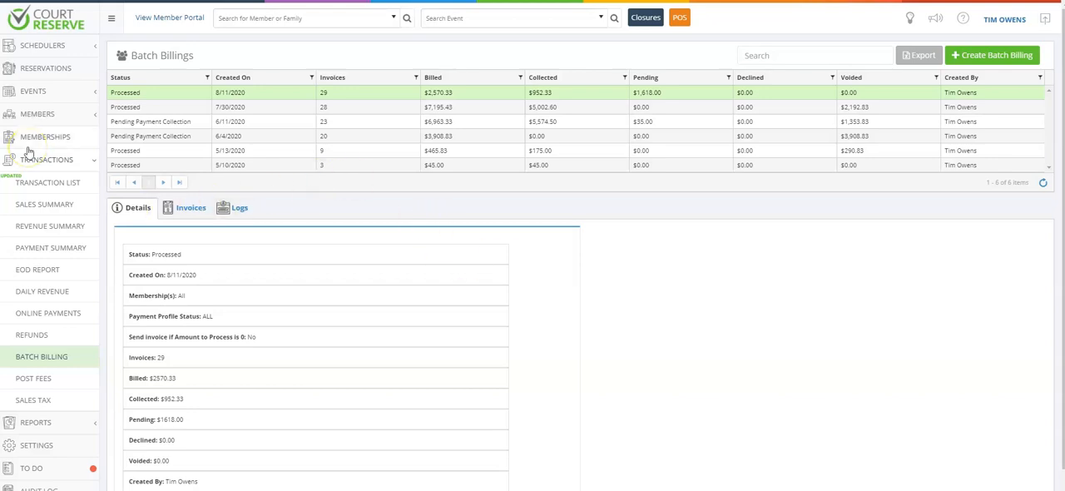
# Step: Open the batch billing page and start creating a new batch billing
pyautogui.click(41, 358)
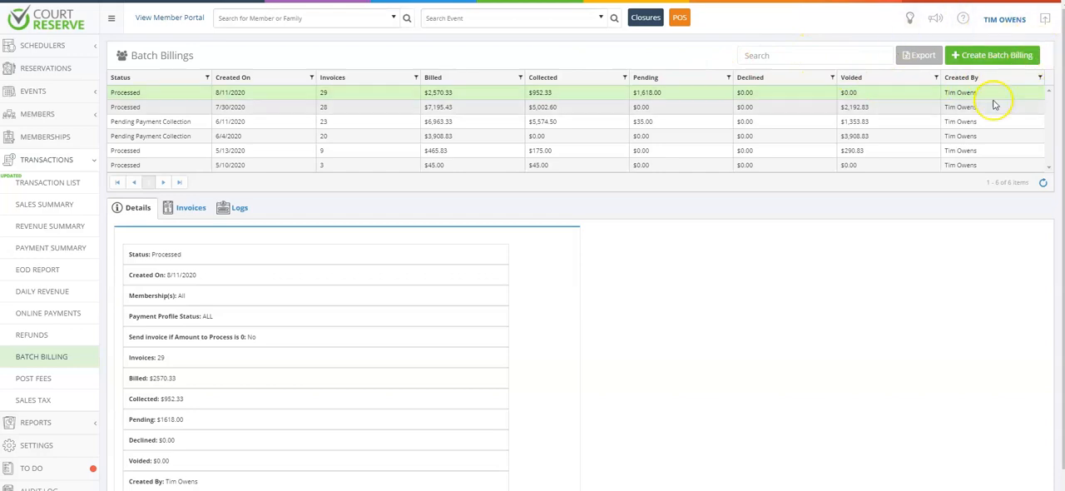
pyautogui.click(996, 55)
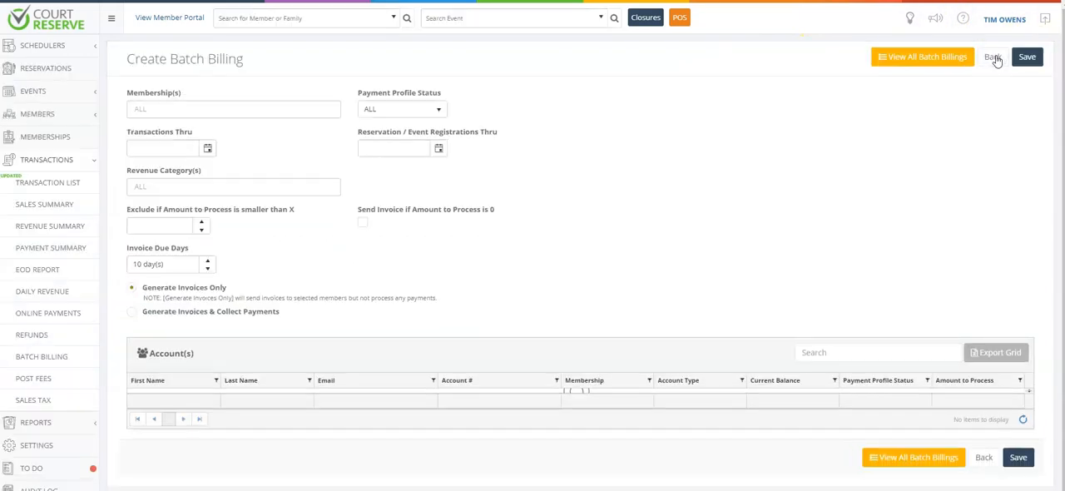
# Step: Check the options offered for the membership and payment profile status filters
pyautogui.click(158, 112)
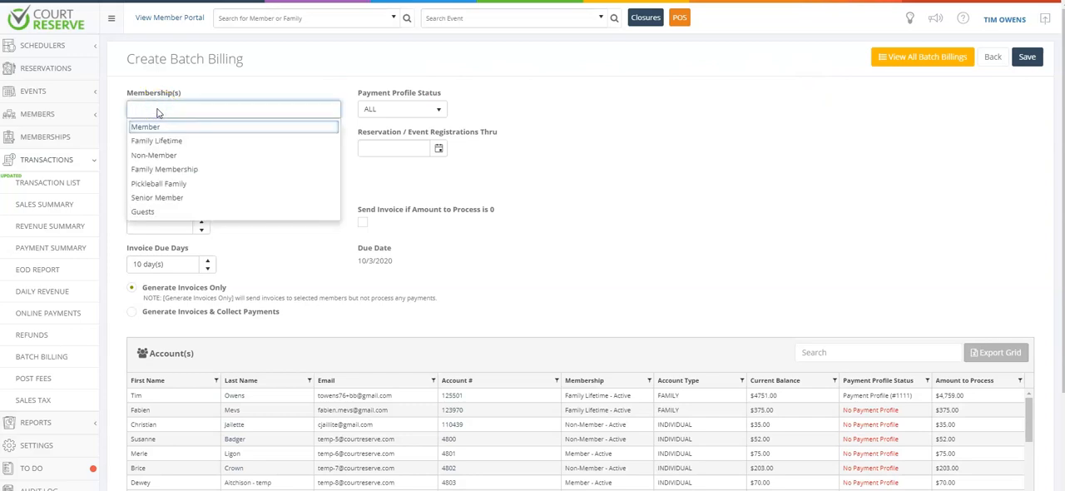
pyautogui.click(231, 88)
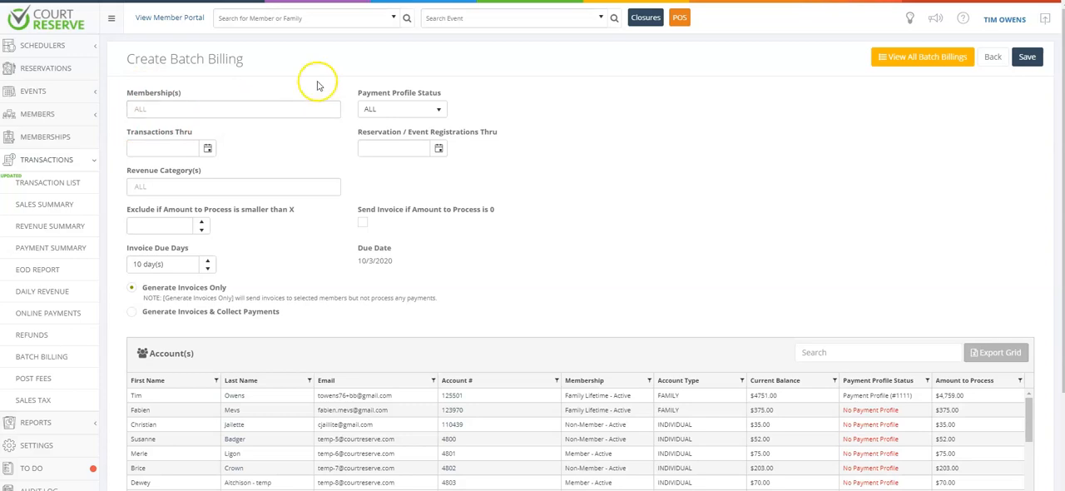
pyautogui.click(403, 110)
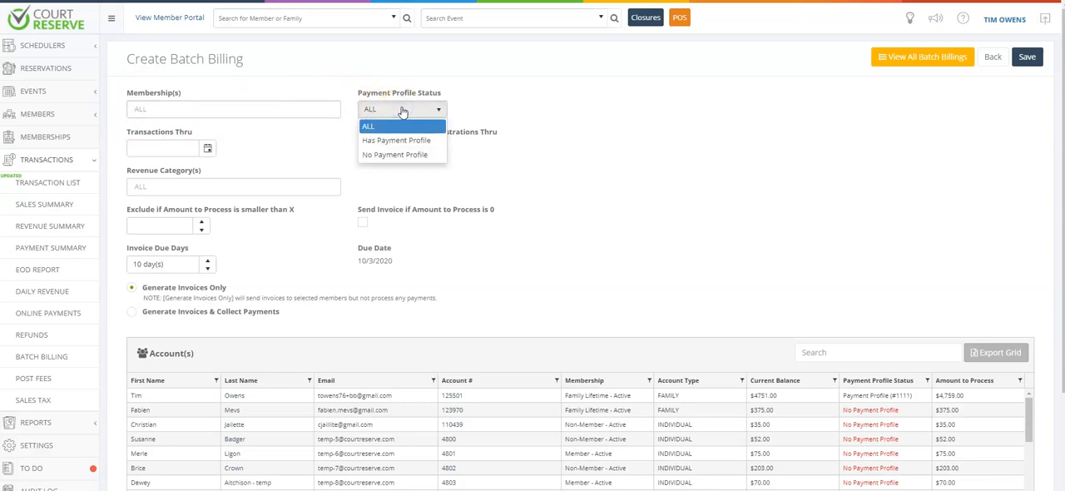
pyautogui.click(397, 110)
pyautogui.click(333, 145)
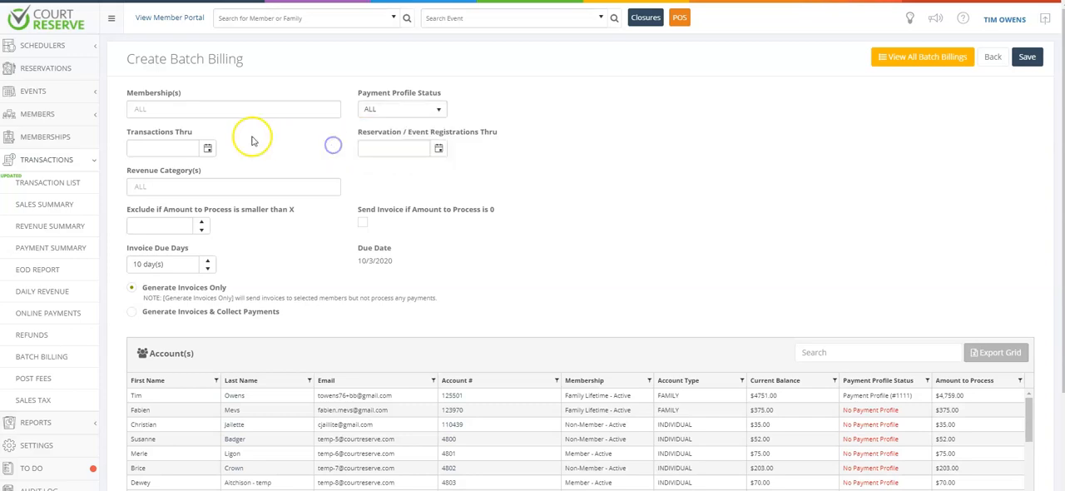
# Step: Set the Transactions Thru date of the batch to 9/20/2020
pyautogui.click(207, 148)
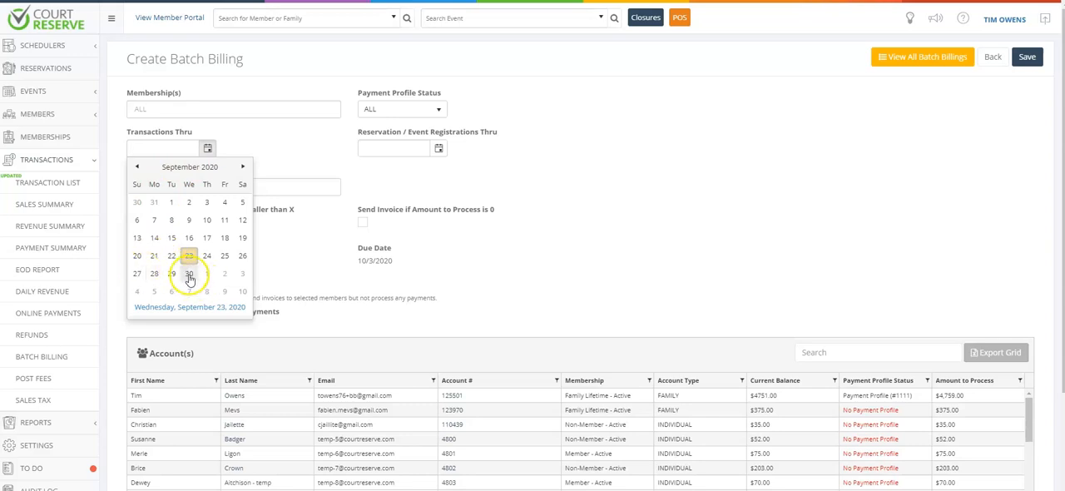
pyautogui.click(138, 257)
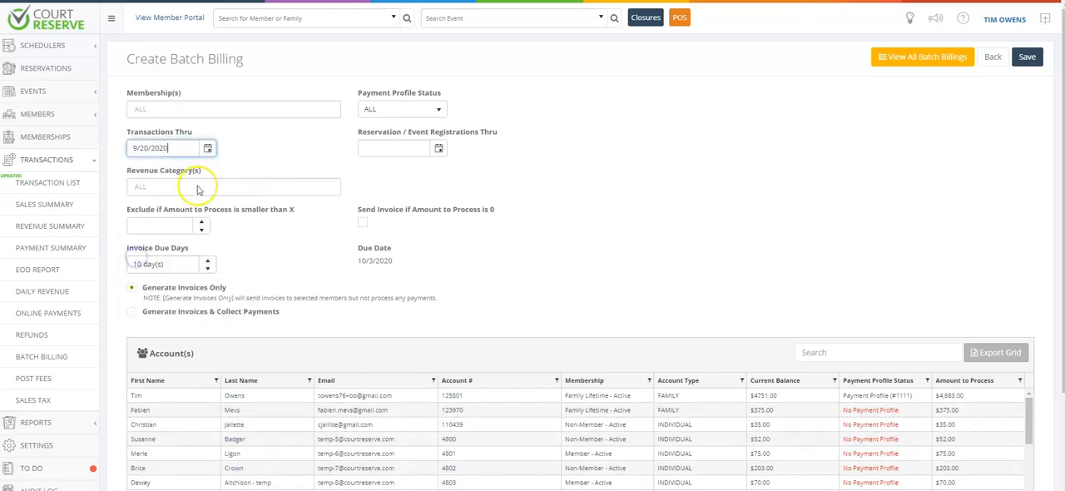
# Step: Check the date choices for Reservation / Event Registrations Thru and the available revenue categories
pyautogui.click(440, 148)
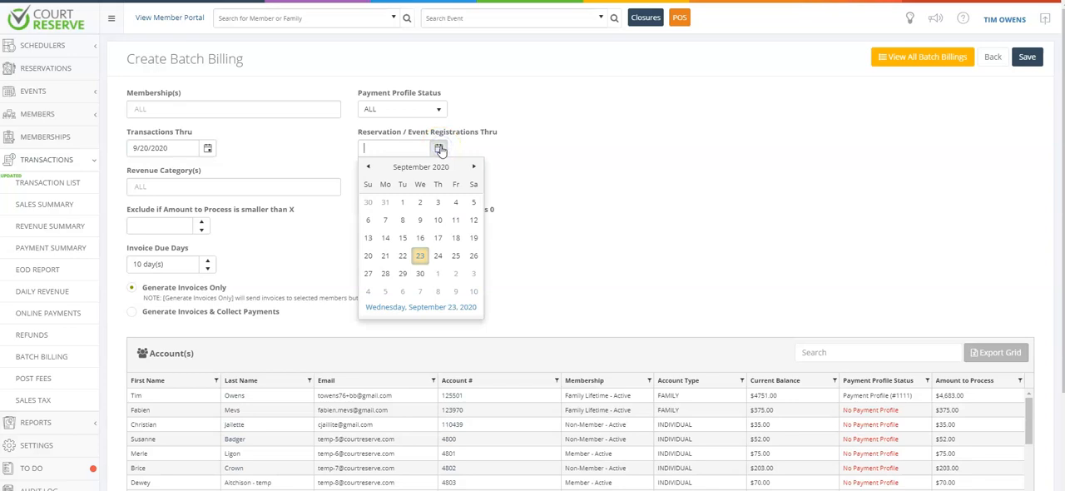
pyautogui.click(536, 222)
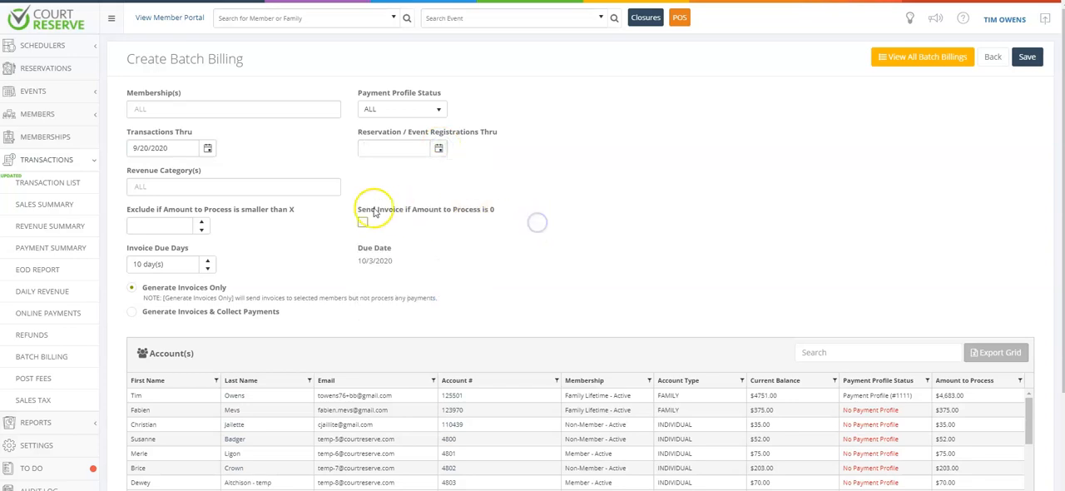
pyautogui.click(254, 188)
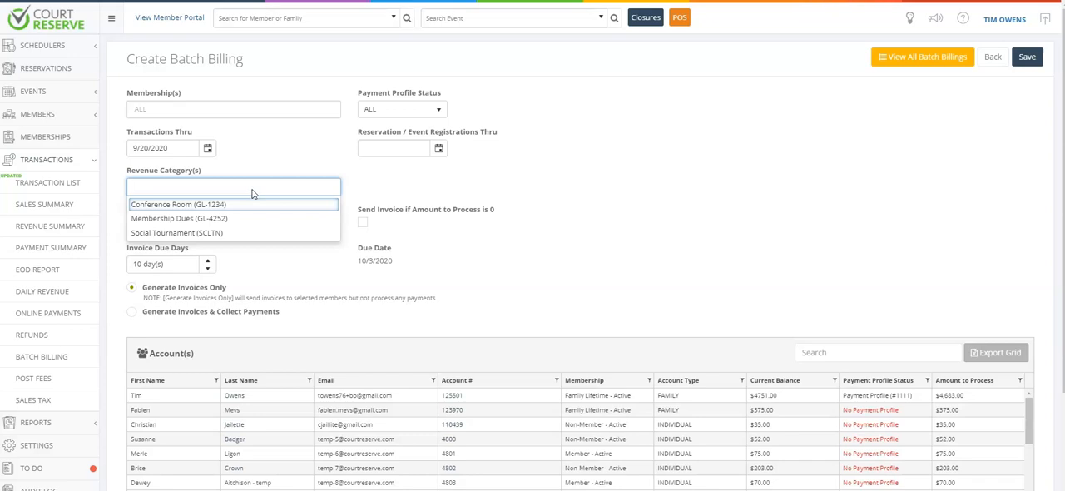
pyautogui.click(372, 187)
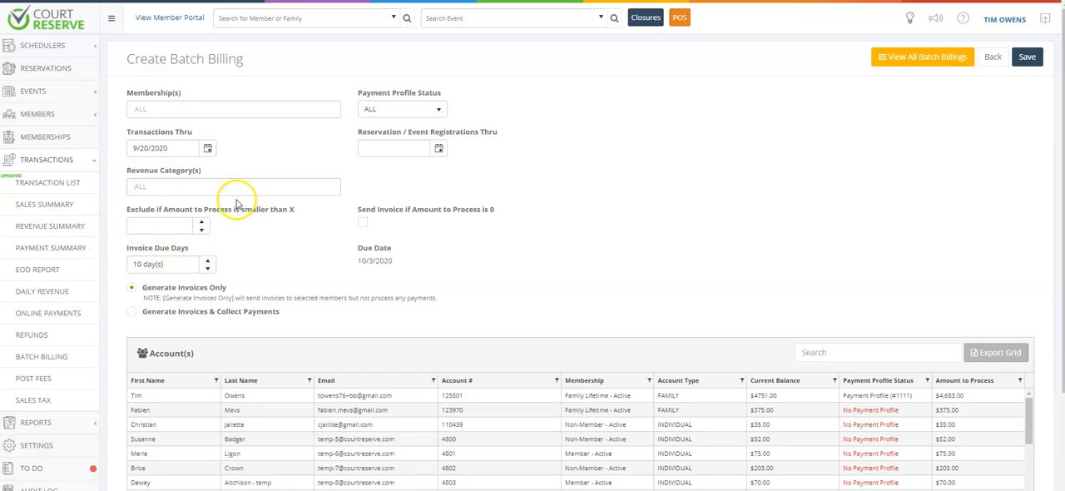
# Step: Exclude accounts whose amount to process is smaller than $50.00
pyautogui.click(161, 224)
pyautogui.write('50.00')
pyautogui.press('Tab')
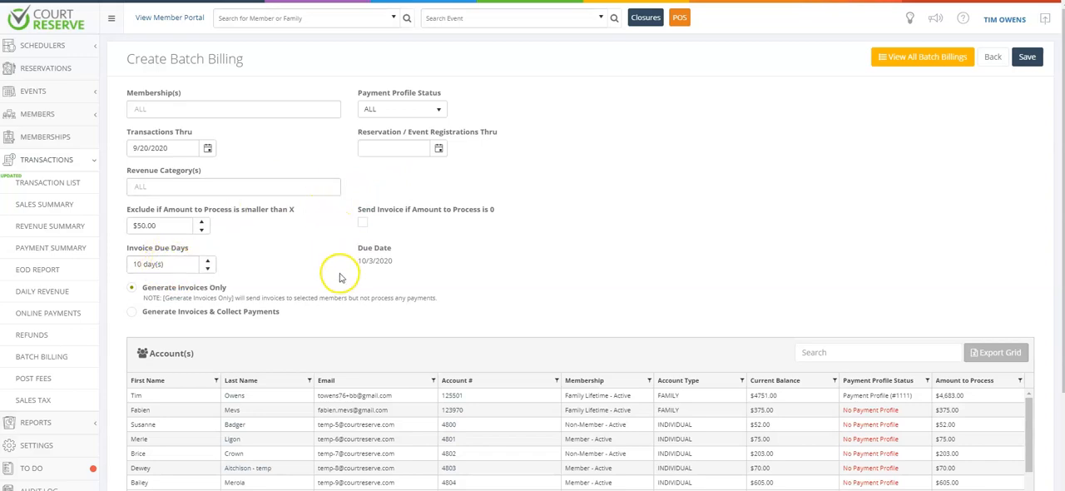
# Step: Set the invoice due days to 15 and choose to generate invoices and collect payments
pyautogui.click(173, 265)
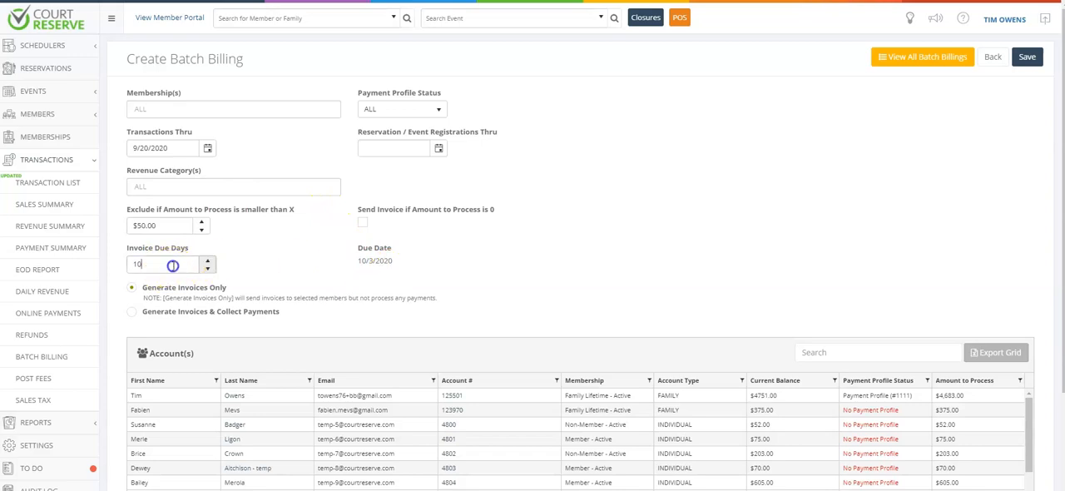
pyautogui.click(208, 260)
pyautogui.click(208, 261)
pyautogui.click(208, 261)
pyautogui.click(208, 261)
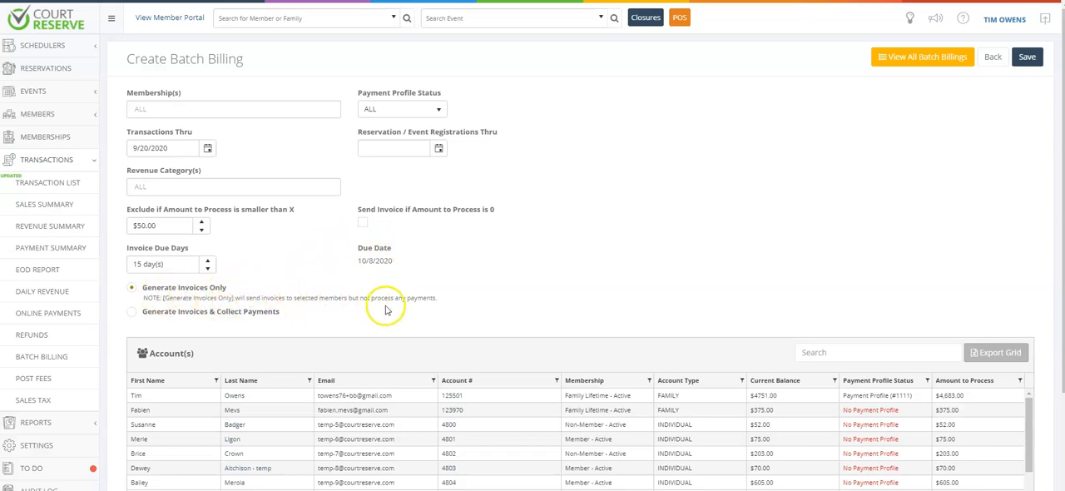
pyautogui.click(132, 314)
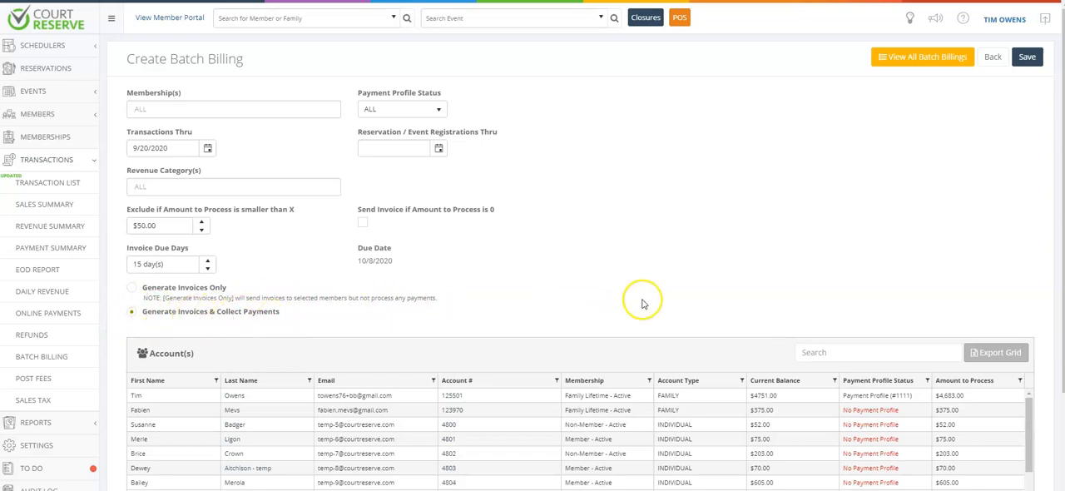
# Step: Review the accounts included in the batch billing, save it and confirm processing the batch
pyautogui.scroll(-5, 779, 280)
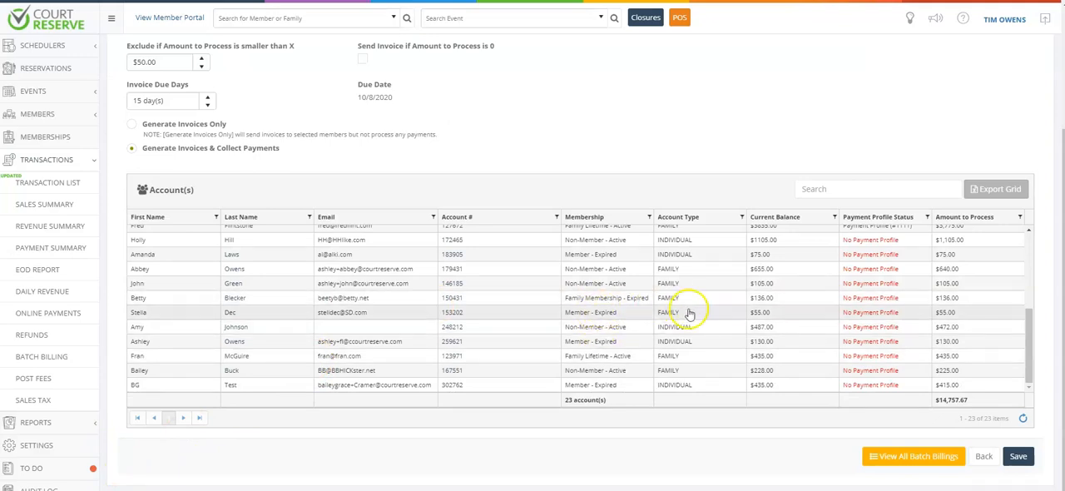
pyautogui.scroll(3, 690, 315)
pyautogui.scroll(2, 690, 315)
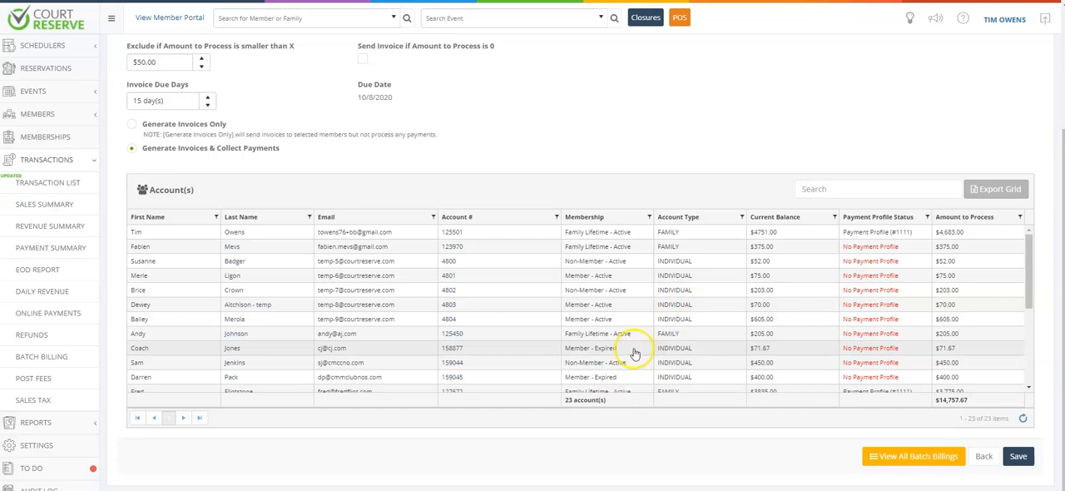
pyautogui.scroll(2, 634, 353)
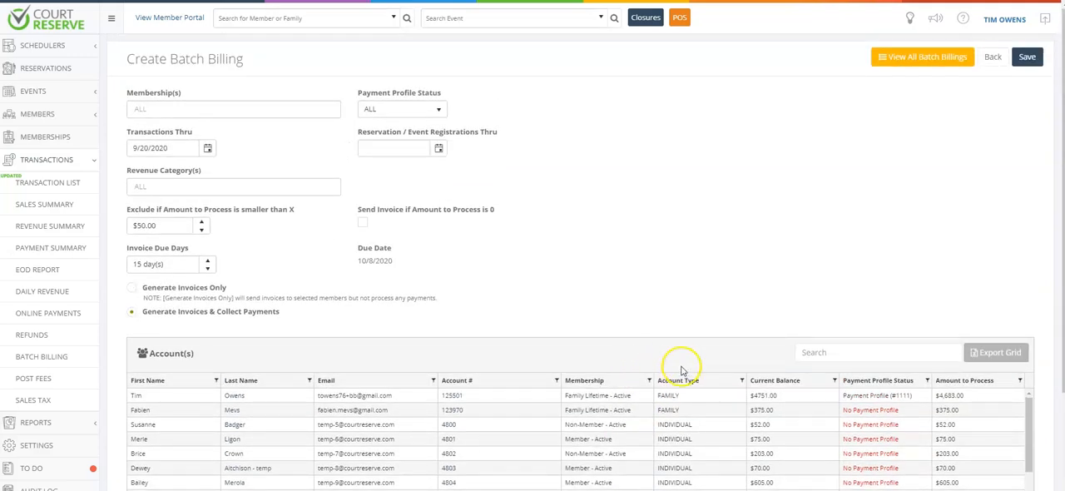
pyautogui.scroll(-2, 703, 348)
pyautogui.scroll(-3, 703, 348)
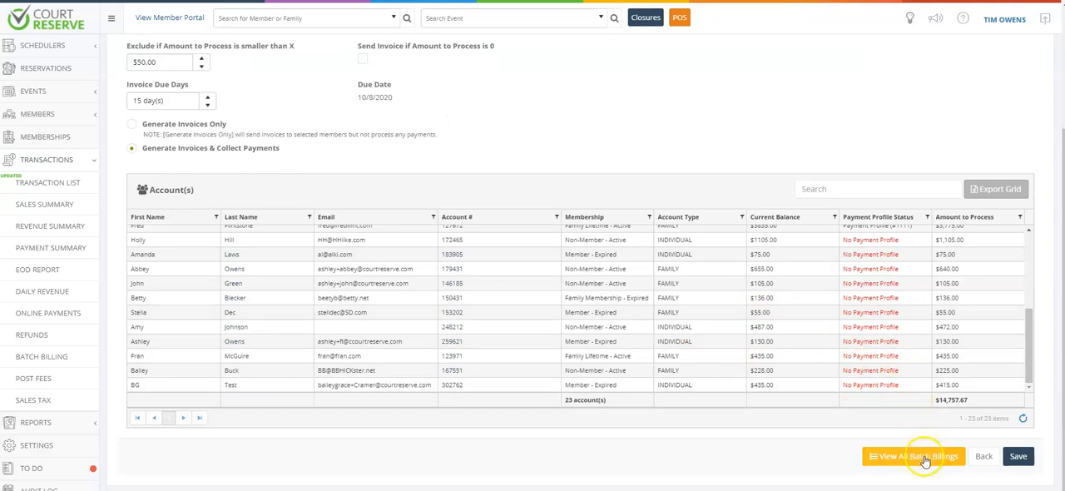
pyautogui.click(1018, 456)
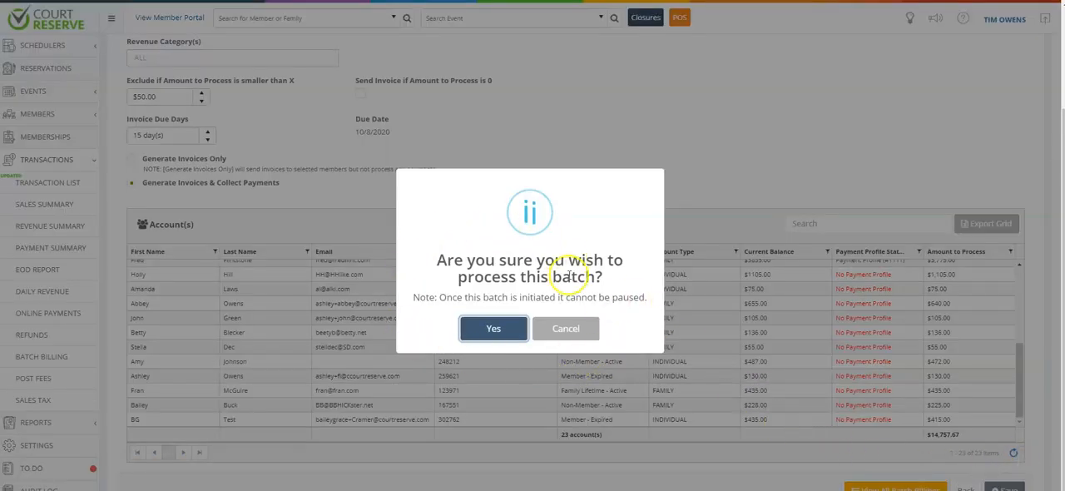
pyautogui.click(494, 330)
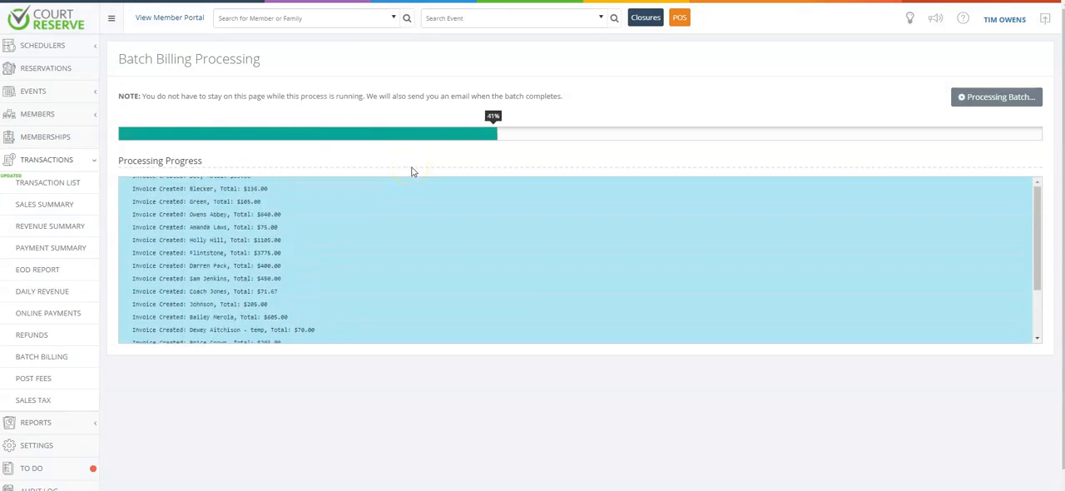
# Step: Return to the list of all batch billings and review the details of the 9/23/2020 batch
pyautogui.scroll(1, 485, 231)
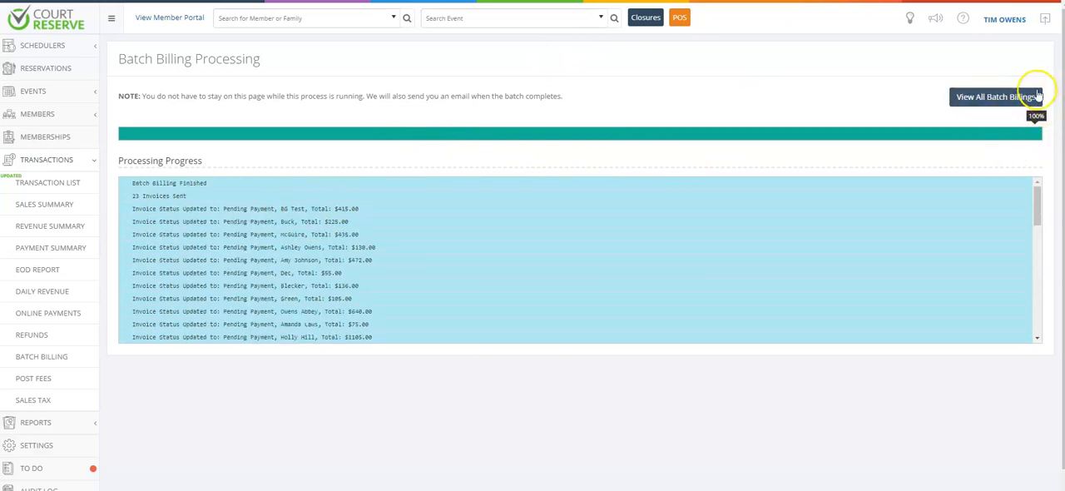
pyautogui.click(987, 106)
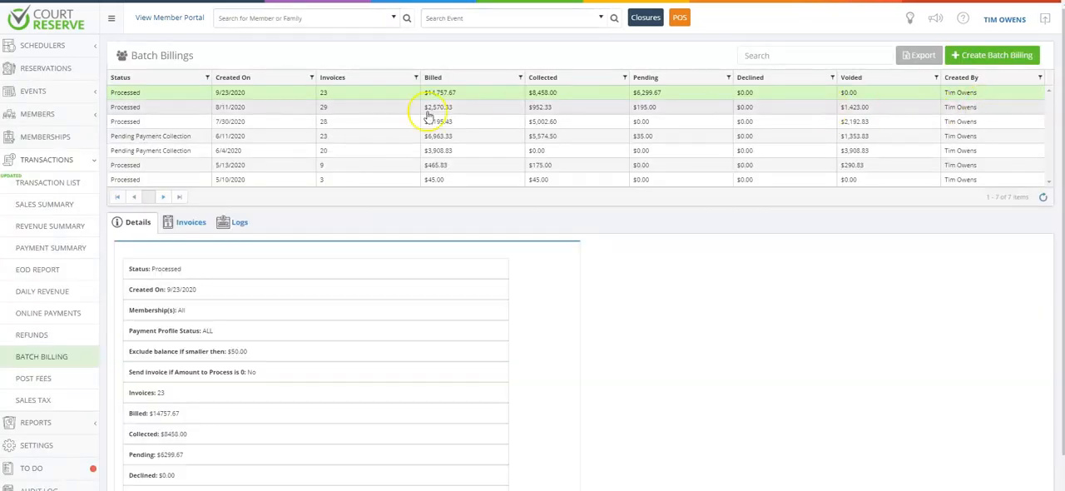
pyautogui.scroll(-2, 266, 257)
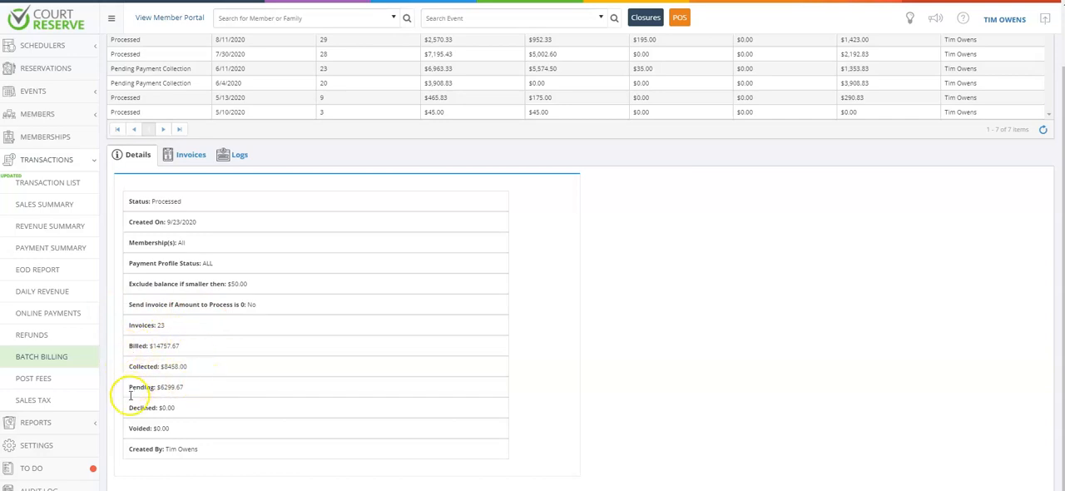
# Step: Show the invoices of the 9/23/2020 batch and view the paid $3,775.00 invoice
pyautogui.click(185, 155)
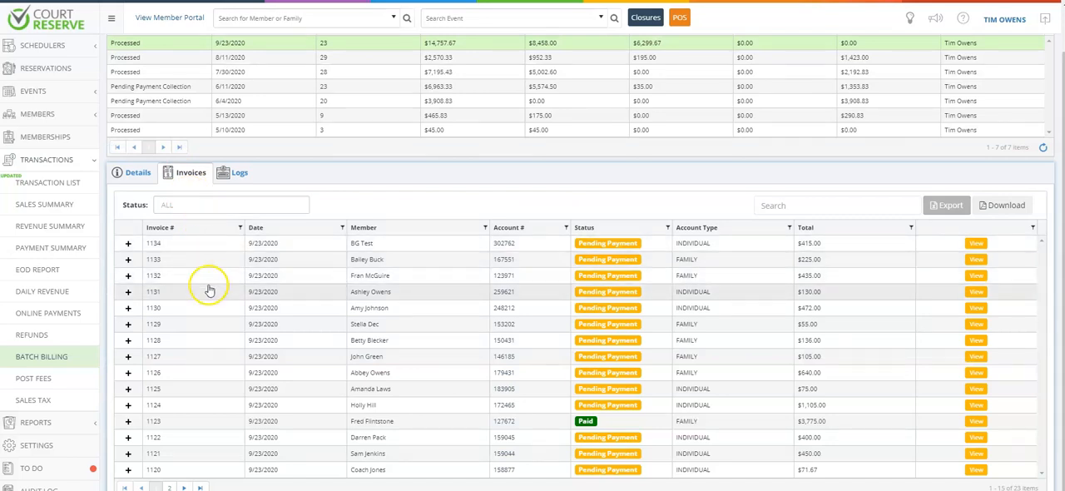
pyautogui.scroll(-1, 749, 329)
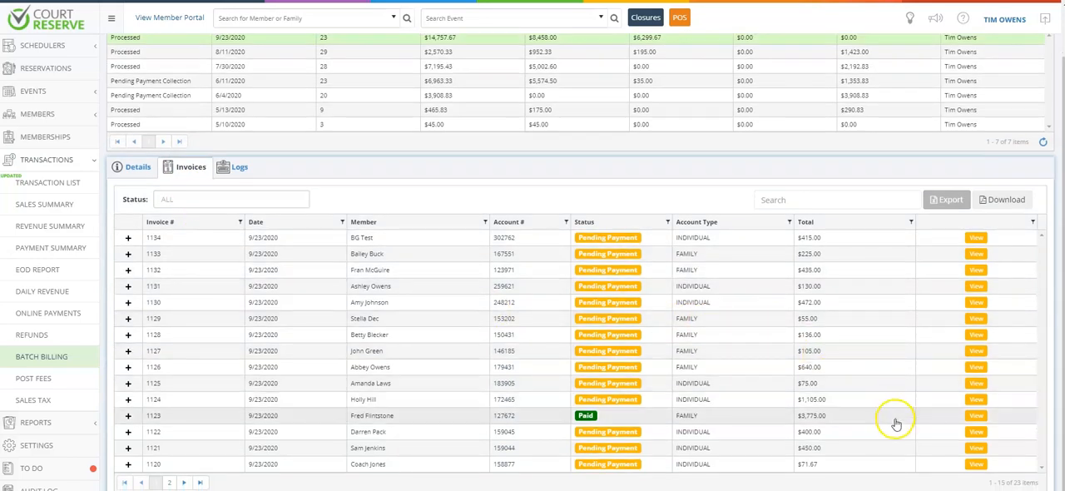
pyautogui.click(976, 415)
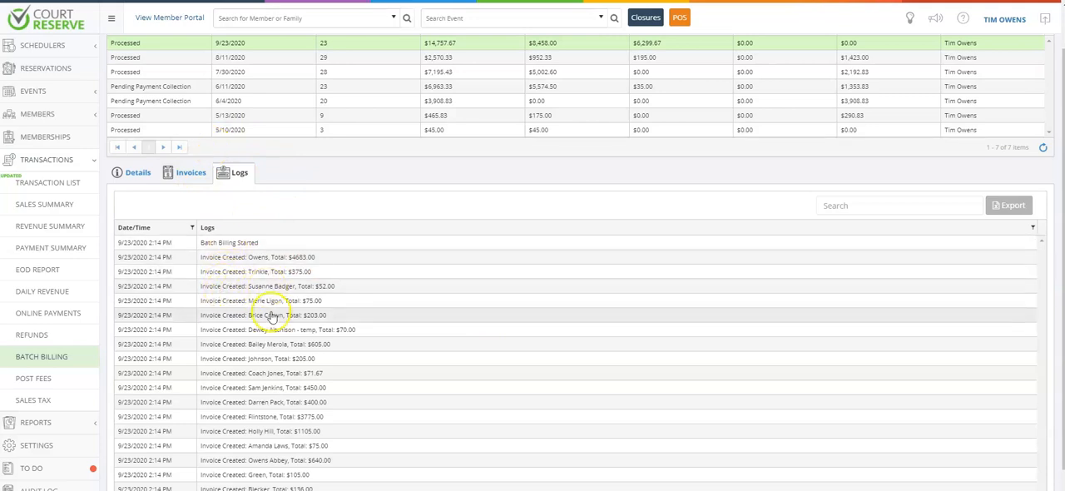
# Step: Review the processing logs of the 9/23/2020 batch
pyautogui.scroll(-1, 283, 347)
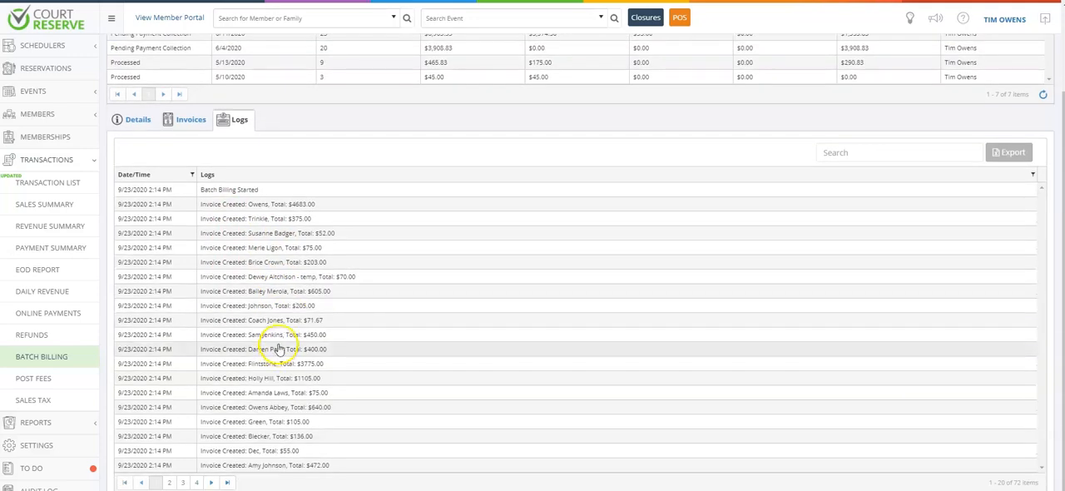